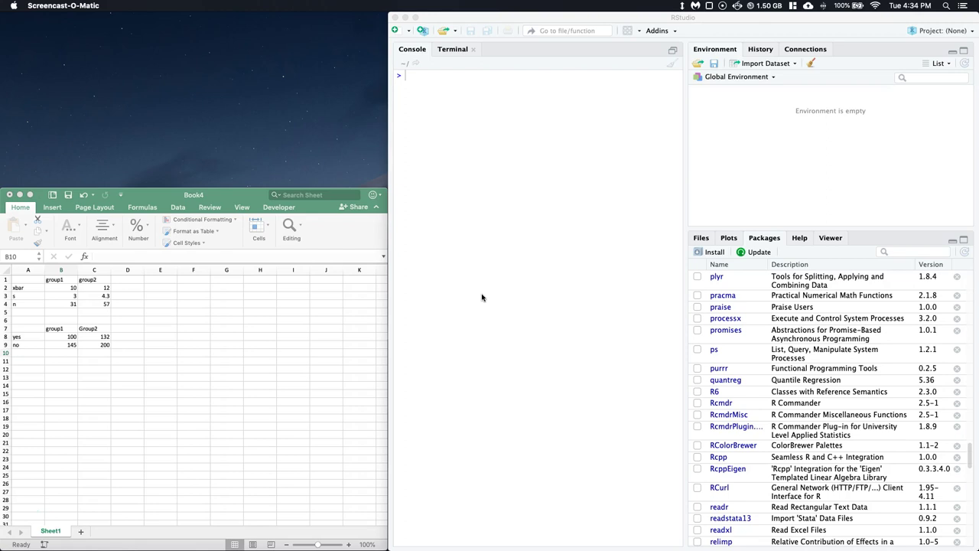
# Zoom in and move the yes/no counts block from A7:C10 down to A10:C12.
pyautogui.click(174, 328)
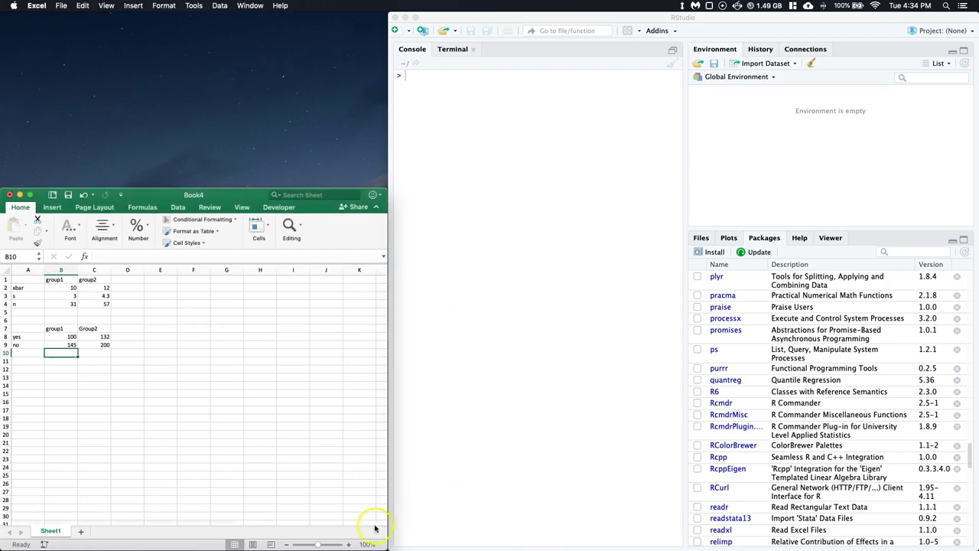
pyautogui.click(349, 544)
pyautogui.click(349, 544)
pyautogui.click(348, 544)
pyautogui.click(349, 544)
pyautogui.click(349, 543)
pyautogui.click(349, 543)
pyautogui.click(349, 544)
pyautogui.moveTo(30, 380); pyautogui.dragTo(166, 419)
pyautogui.moveTo(145, 373); pyautogui.dragTo(144, 430)
pyautogui.click(273, 376)
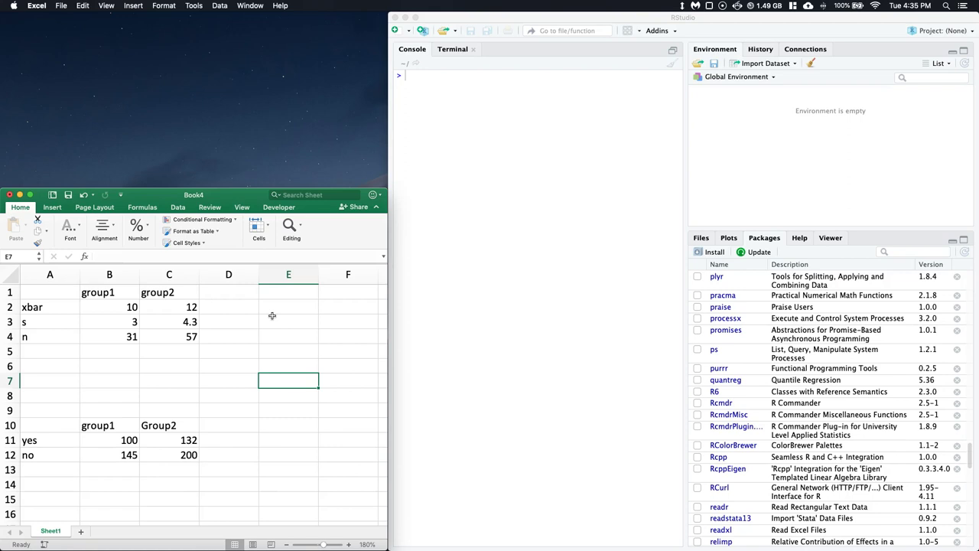
# Drag the console splitter left to widen the right panes, and refresh the Packages list.
pyautogui.click(615, 193)
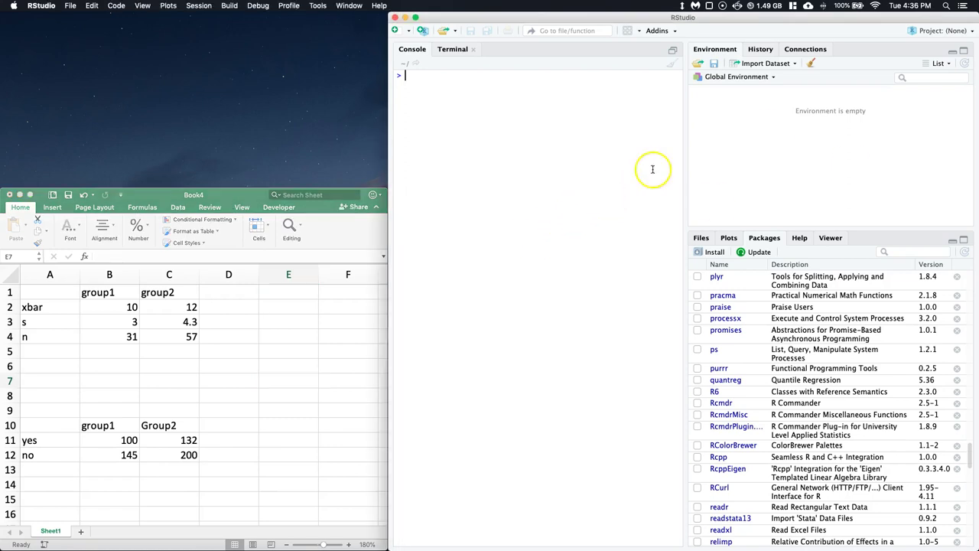
pyautogui.moveTo(681, 154); pyautogui.dragTo(586, 158)
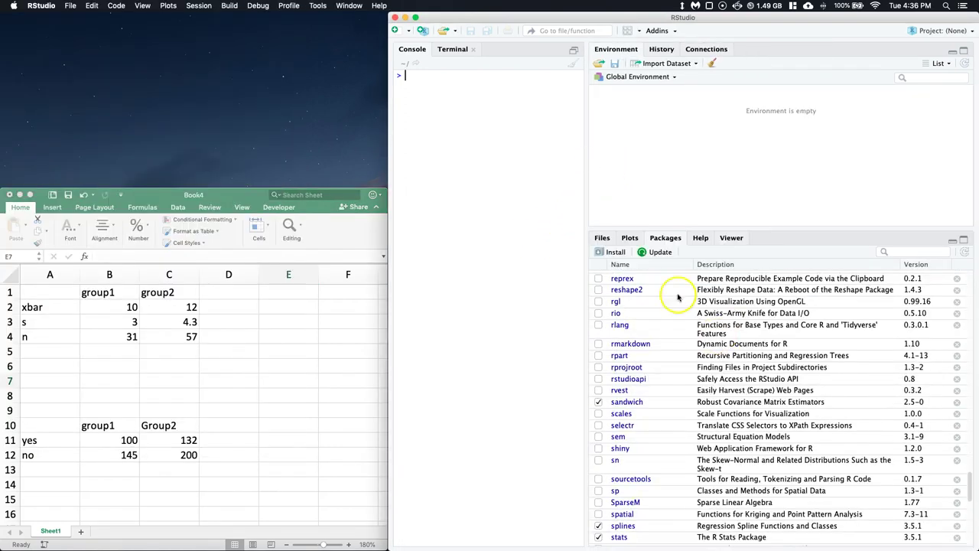
pyautogui.click(670, 238)
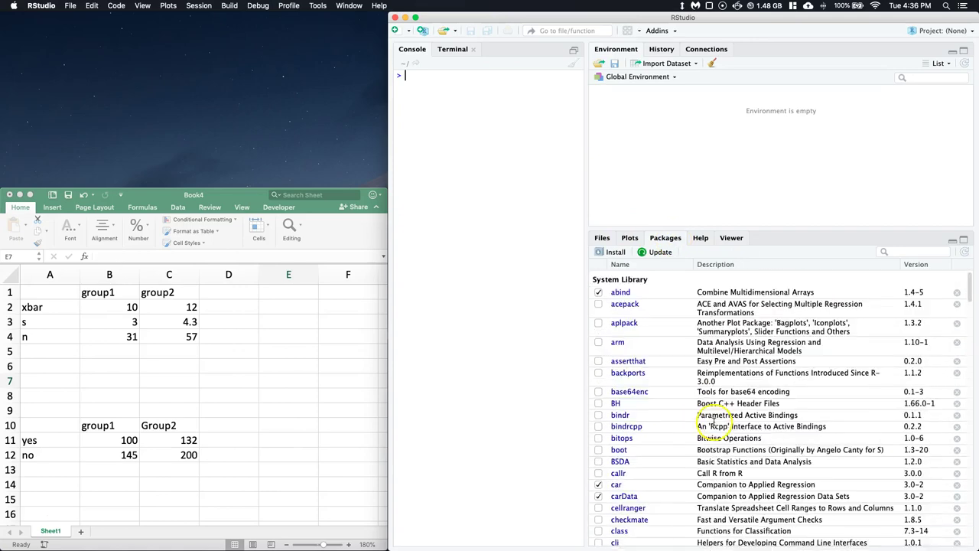
pyautogui.scroll(-20, 663, 407)
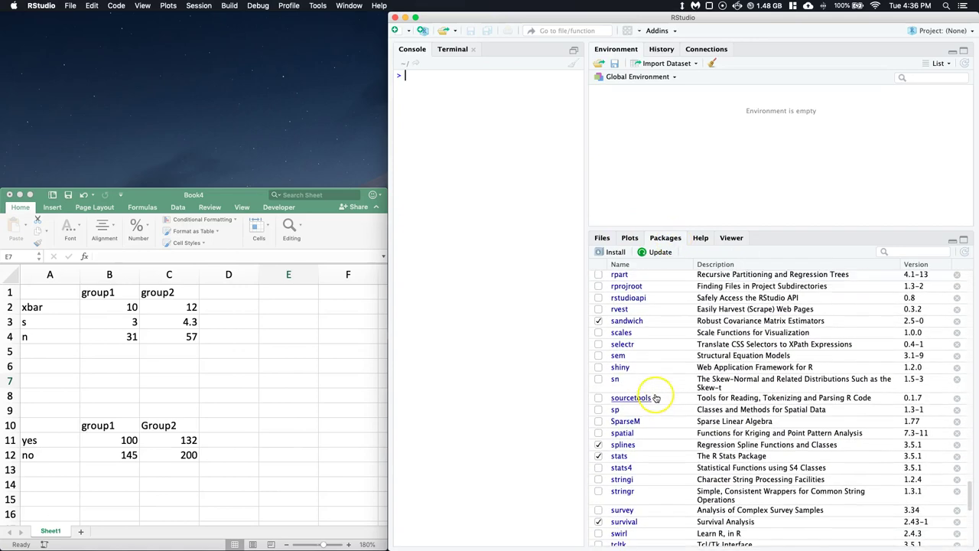
pyautogui.scroll(1, 656, 398)
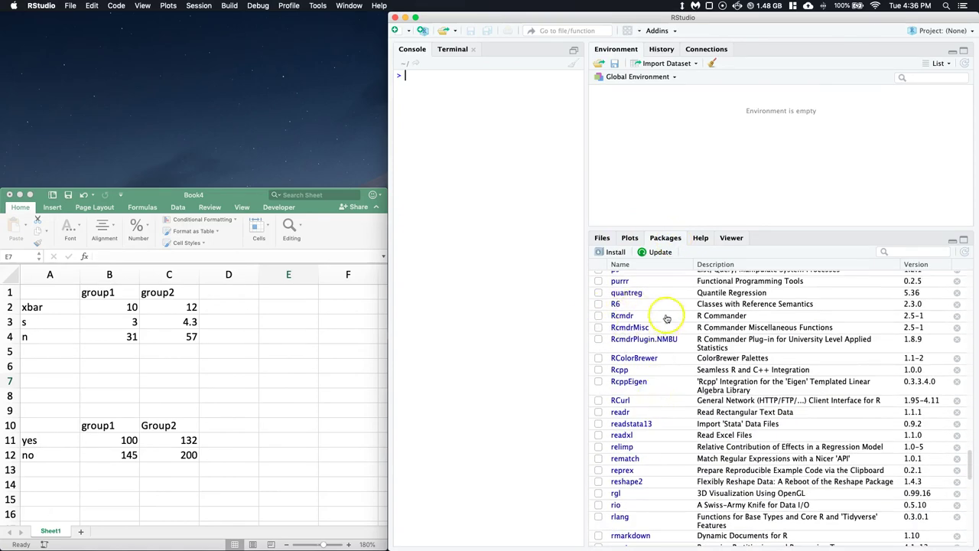
pyautogui.click(518, 309)
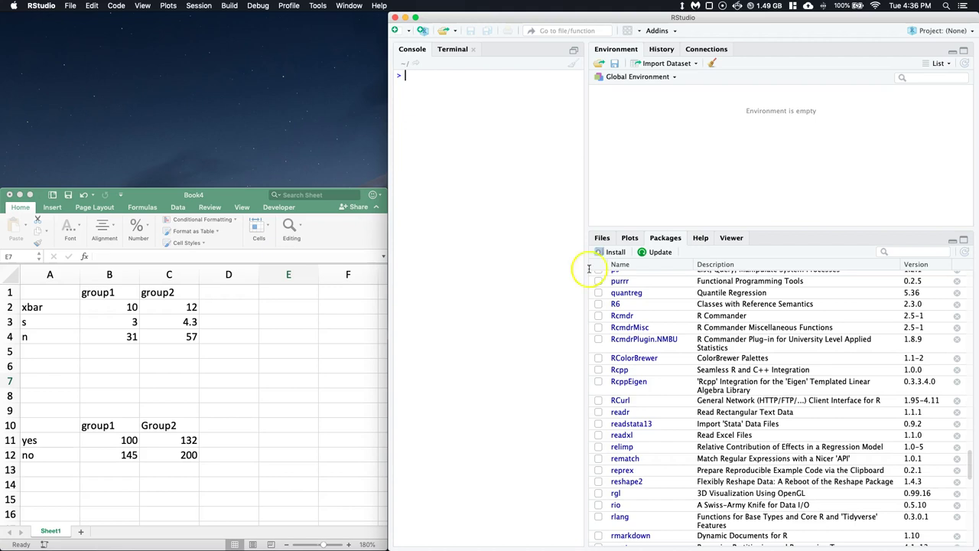
pyautogui.click(617, 253)
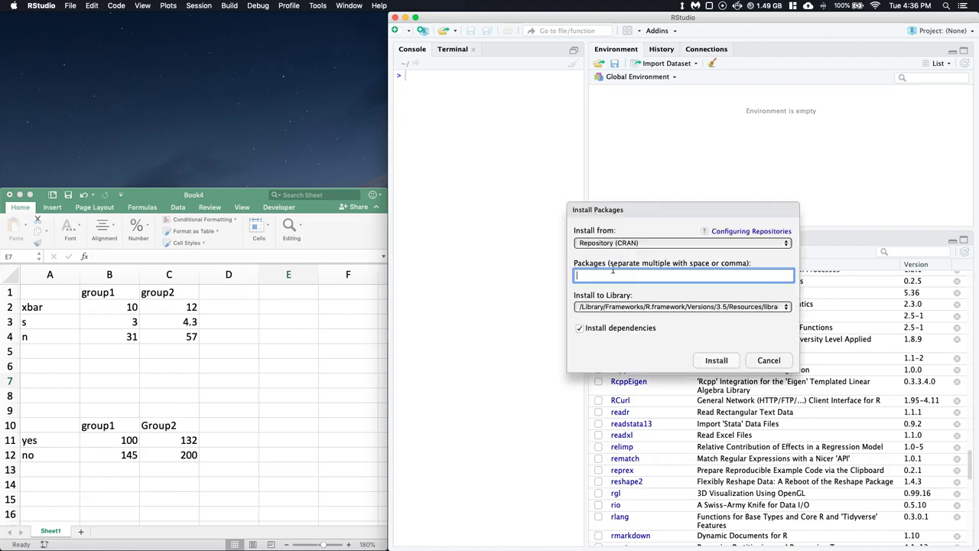
pyautogui.write('Rcmd')
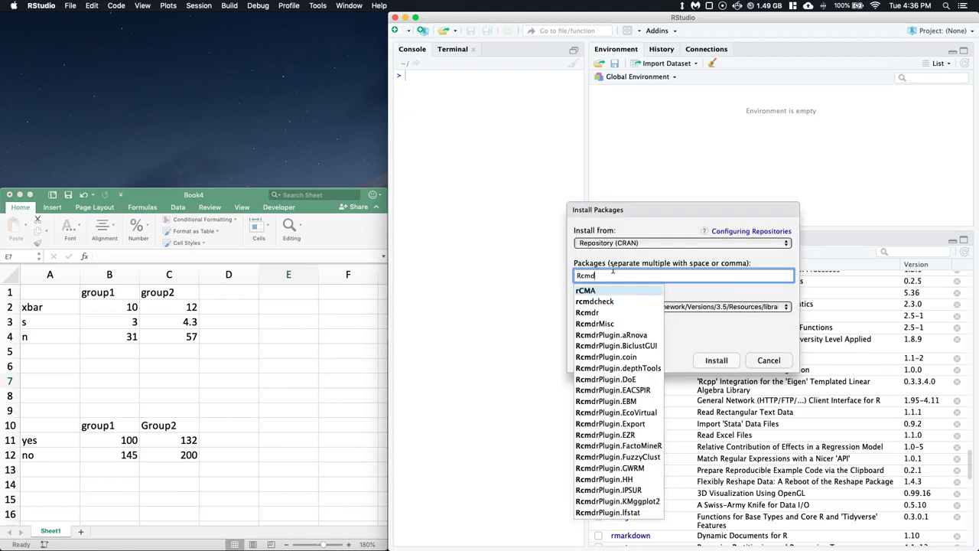
pyautogui.write('rPlugin.NMBU')
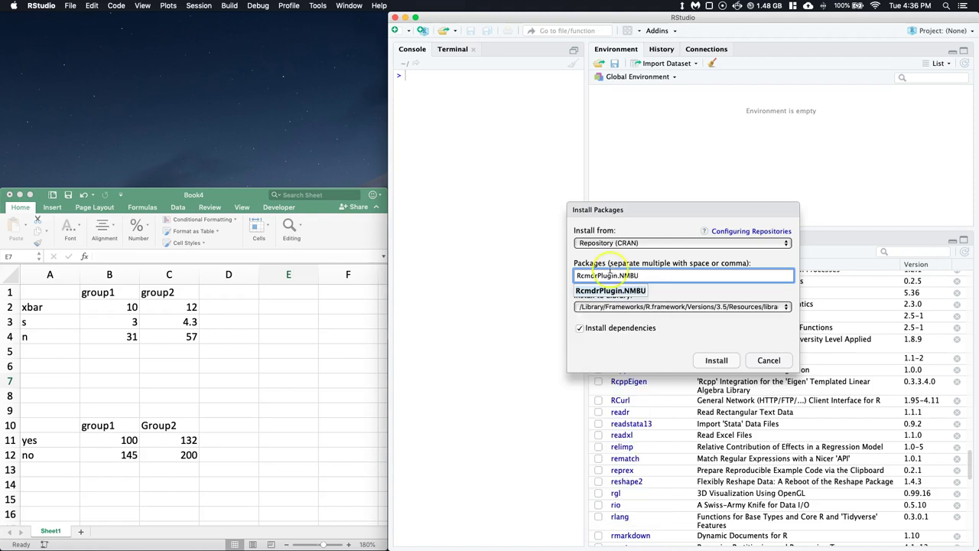
pyautogui.click(615, 291)
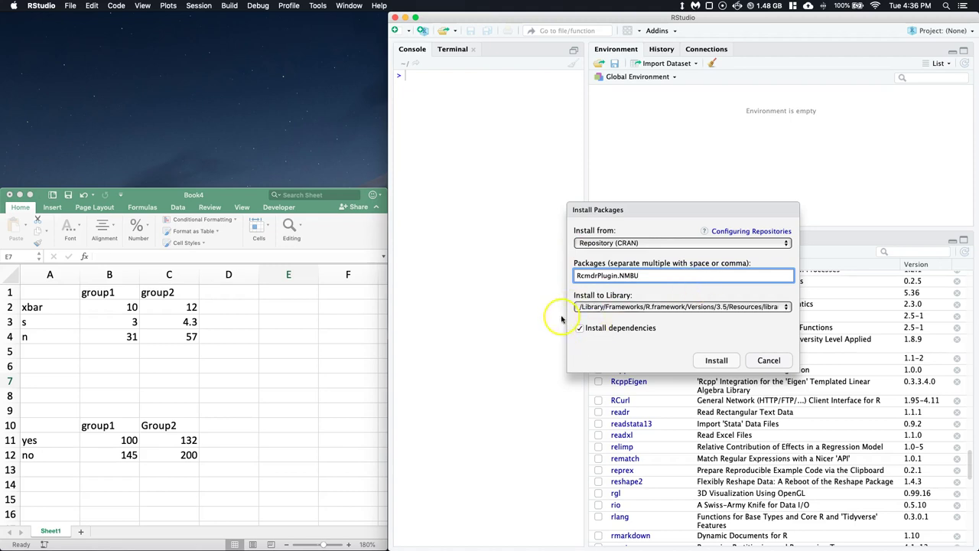
pyautogui.click(716, 360)
pyautogui.click(771, 363)
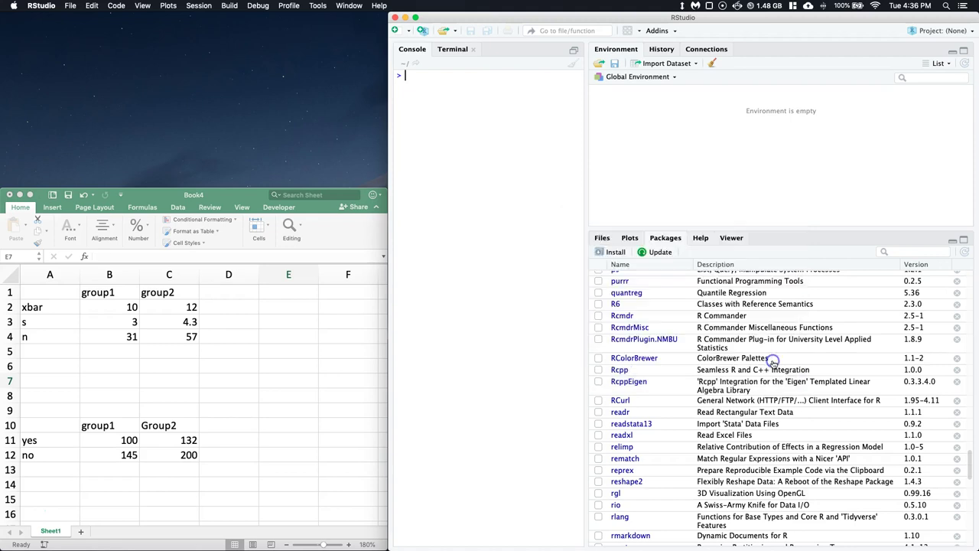
# Tick RcmdrPlugin.NMBU and Rcmdr in the Packages pane to load them.
pyautogui.click(625, 312)
pyautogui.click(599, 340)
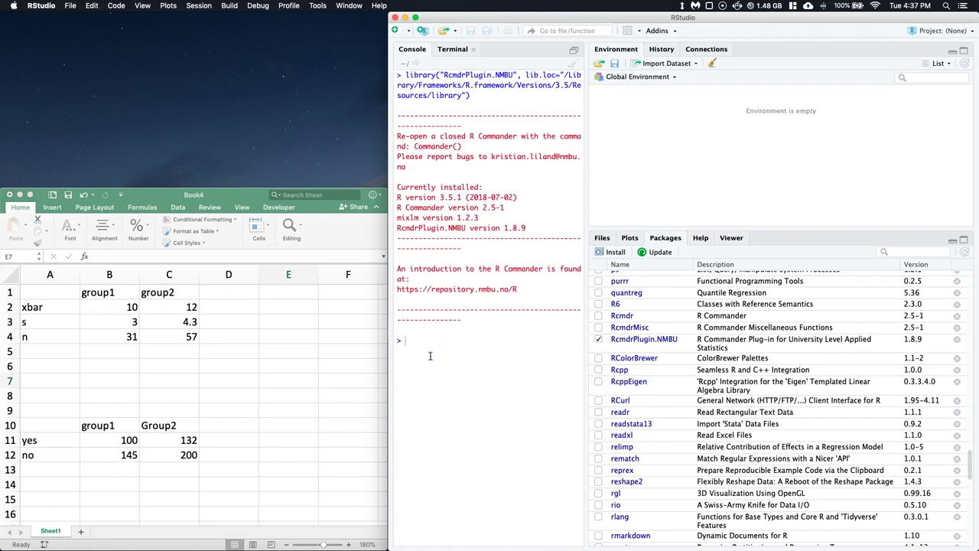
pyautogui.click(598, 315)
# Load RcmdrMisc and browse R Commander's Statistics and Models menus.
pyautogui.click(599, 327)
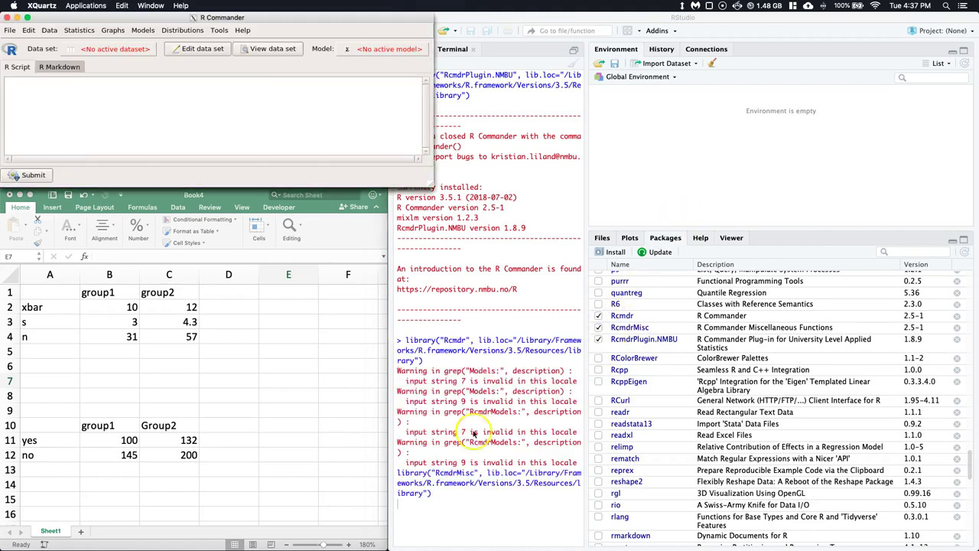
pyautogui.click(219, 30)
pyautogui.moveTo(73, 32)
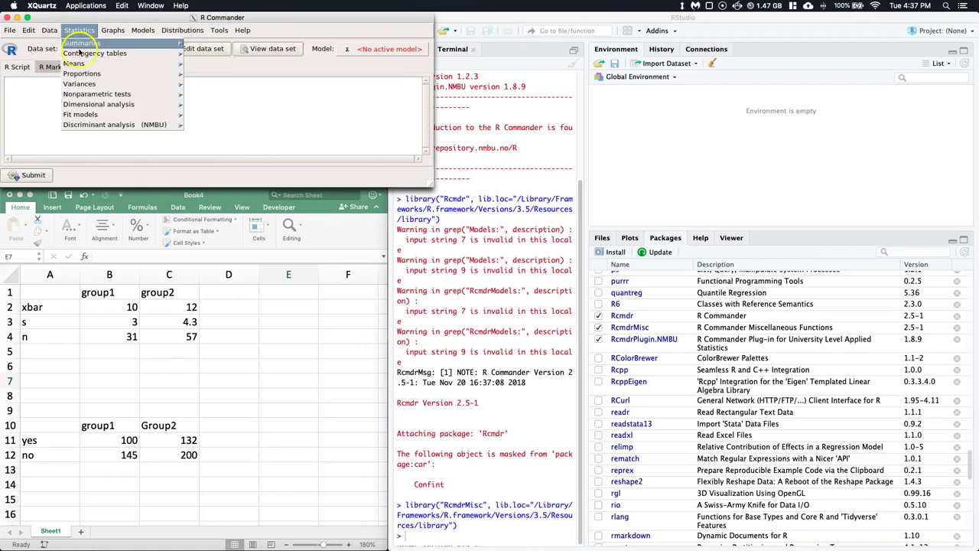
pyautogui.click(120, 124)
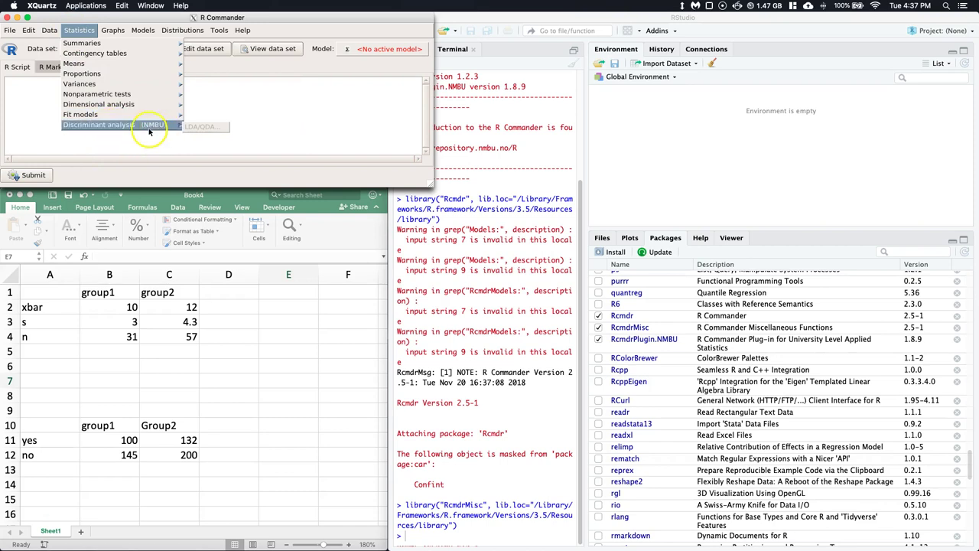
pyautogui.click(90, 30)
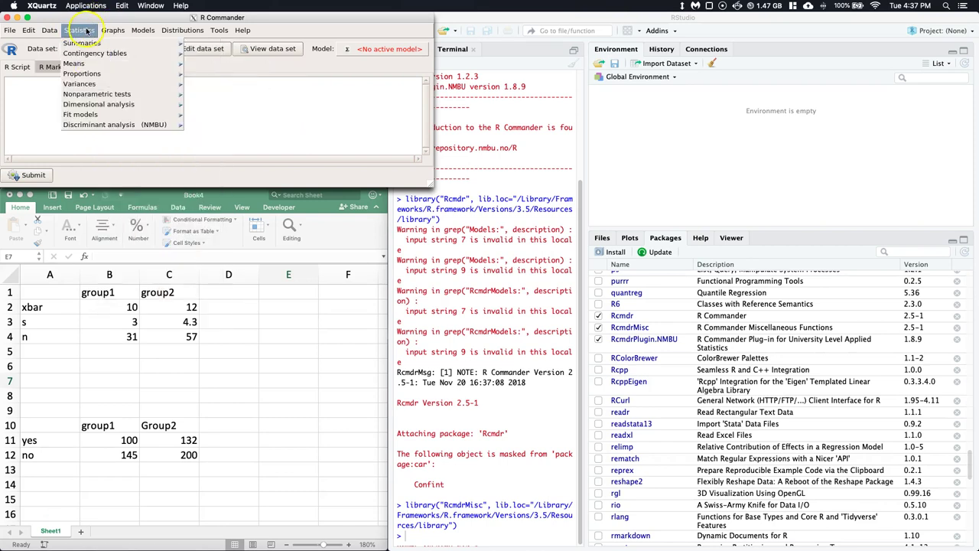
pyautogui.click(145, 31)
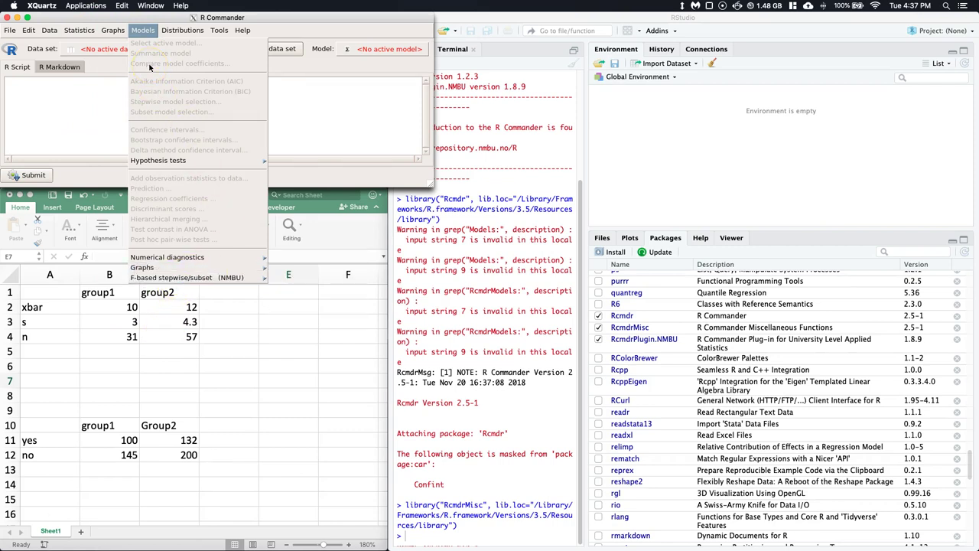
pyautogui.click(75, 29)
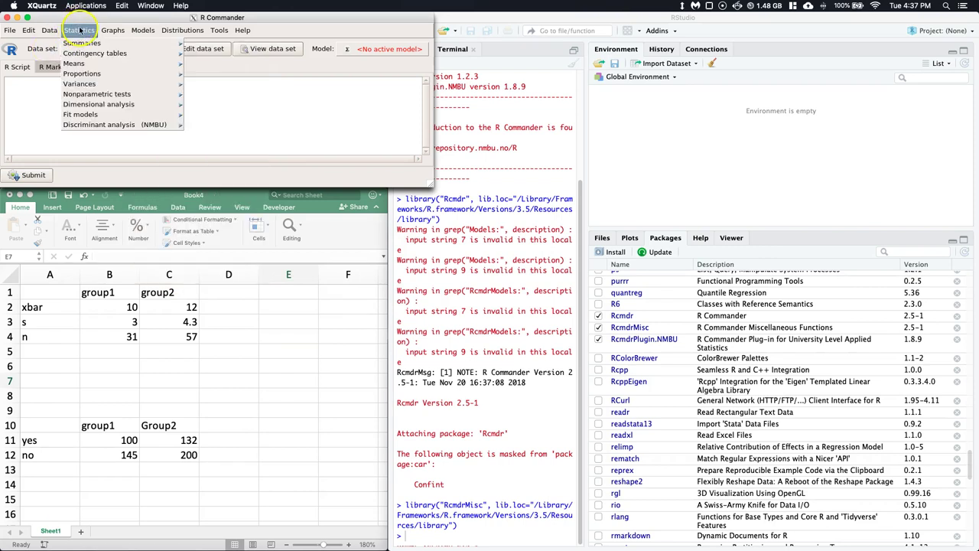
# Open the Statistics > Means > t-tests (NMBU) submenu.
pyautogui.moveTo(88, 65)
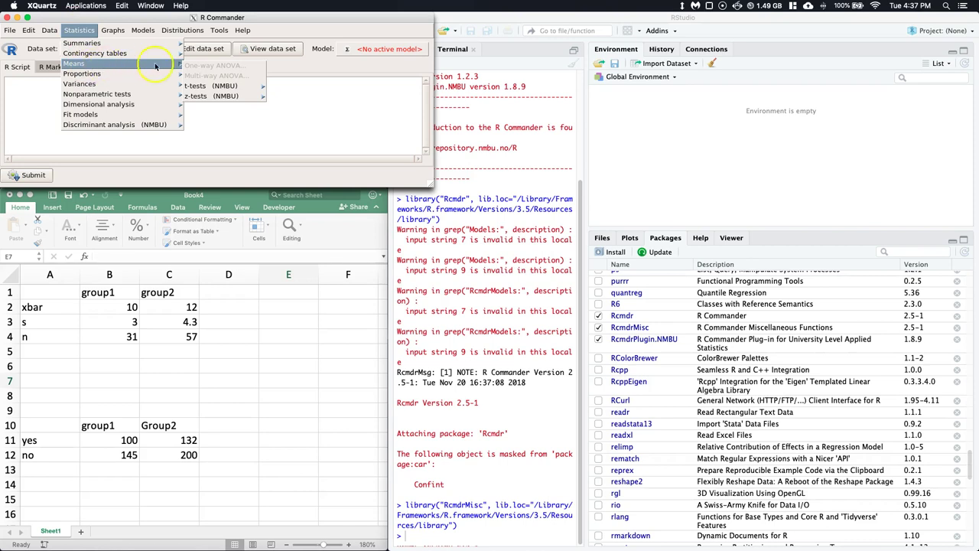
pyautogui.click(204, 87)
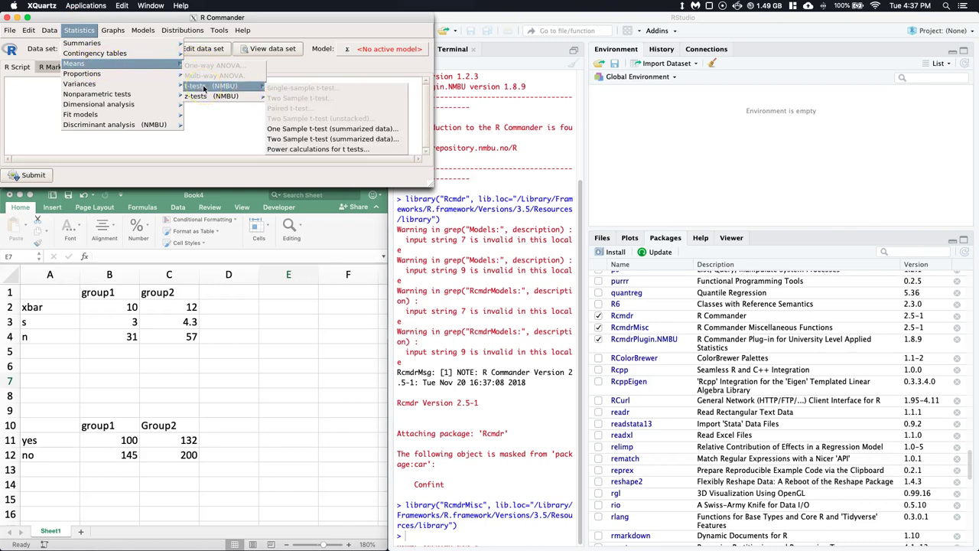
pyautogui.click(224, 87)
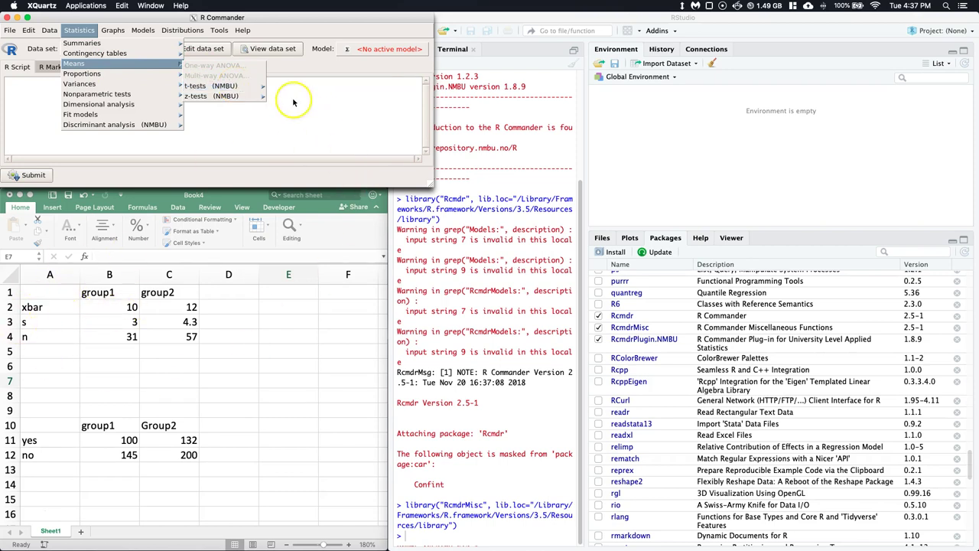
pyautogui.click(226, 88)
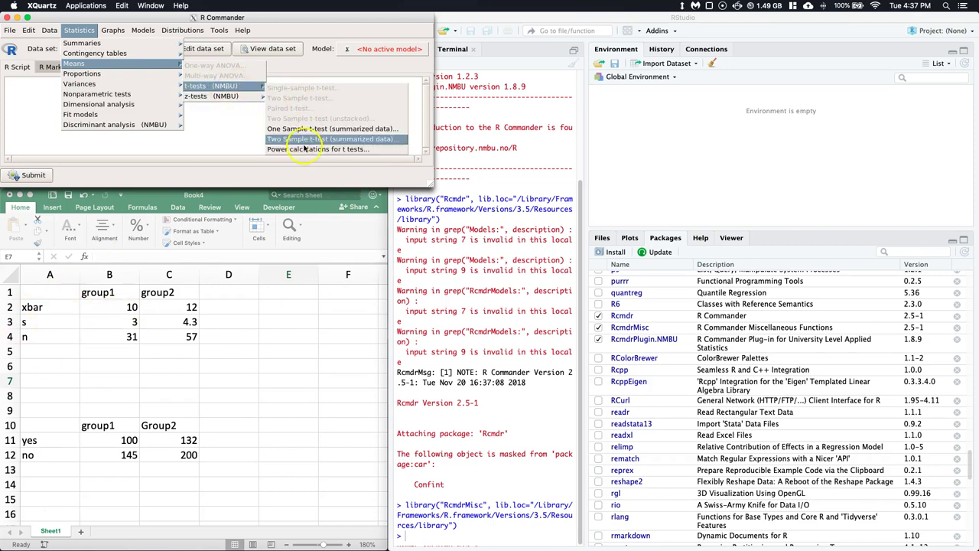
# Open Two Sample t-test (summarized data) and enter means 10 and 12, sizes 31 and 57.
pyautogui.click(346, 143)
pyautogui.click(130, 50)
pyautogui.moveTo(131, 51); pyautogui.dragTo(202, 98)
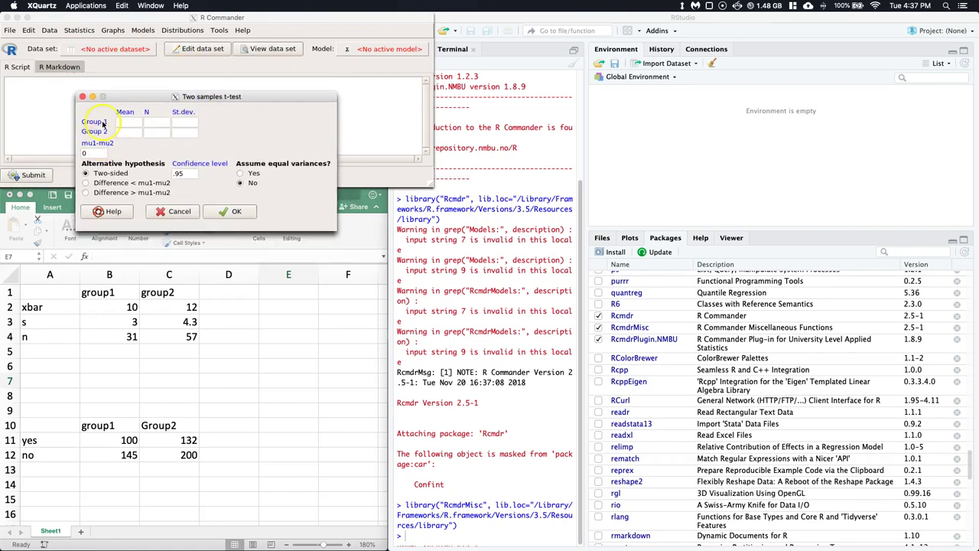
pyautogui.click(129, 122)
pyautogui.click(331, 111)
pyautogui.write('10')
pyautogui.press('Tab')
pyautogui.write('12')
pyautogui.press('Tab')
pyautogui.write('31')
pyautogui.press('Tab')
pyautogui.write('57')
# Enter standard deviations 3 and 4.3 and run the two-sided Welch test.
pyautogui.press('Tab')
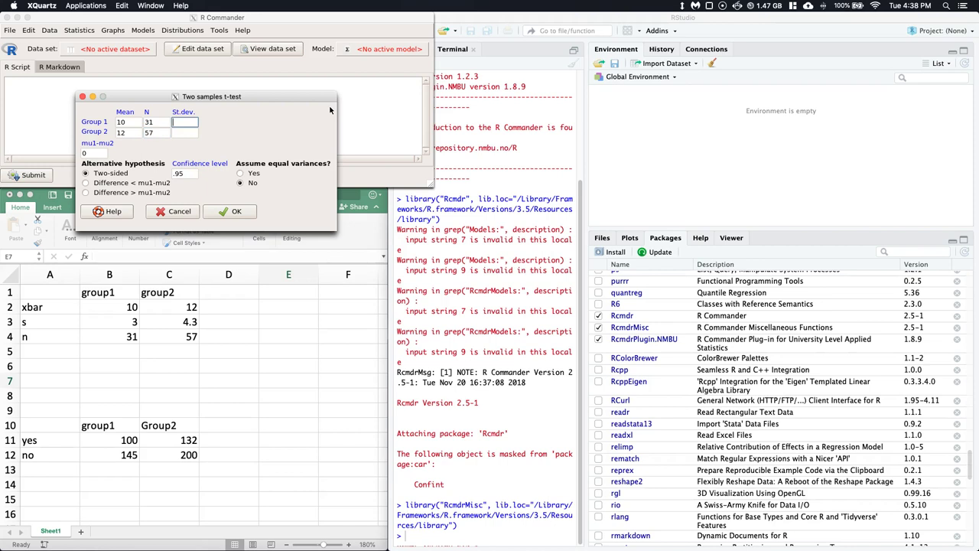
pyautogui.write('3')
pyautogui.press('Tab')
pyautogui.write('4.2')
pyautogui.press('BackSpace')
pyautogui.write('3')
pyautogui.click(76, 148)
pyautogui.click(191, 174)
pyautogui.click(227, 212)
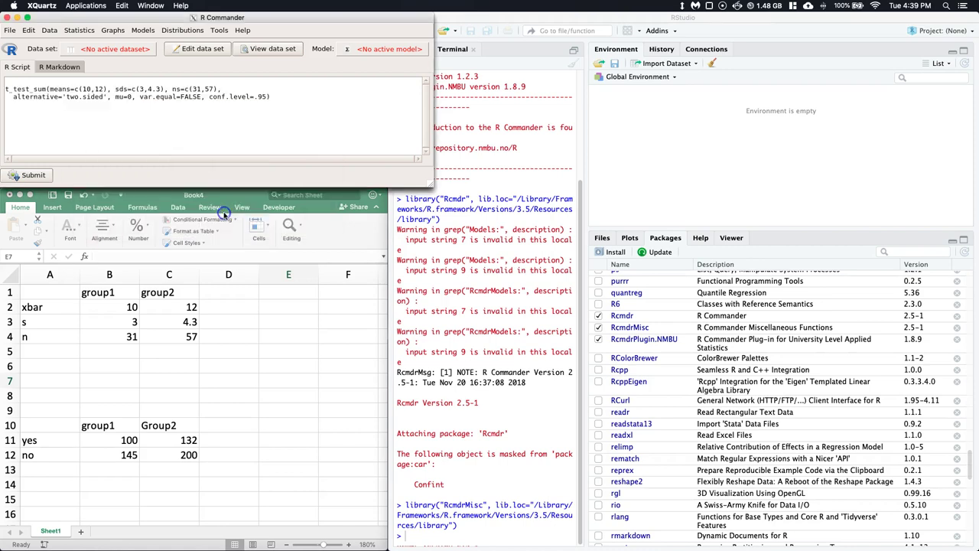
pyautogui.click(507, 394)
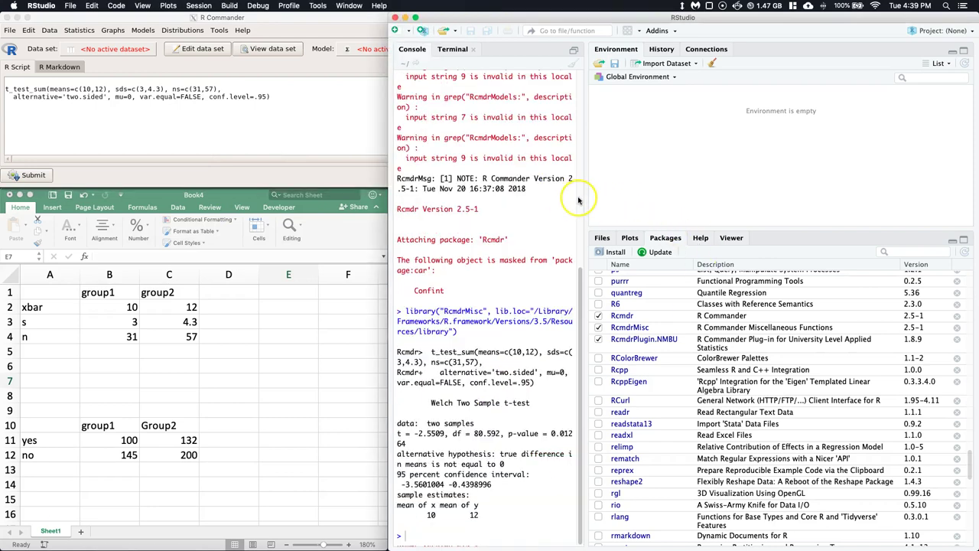
pyautogui.moveTo(583, 195); pyautogui.dragTo(825, 187)
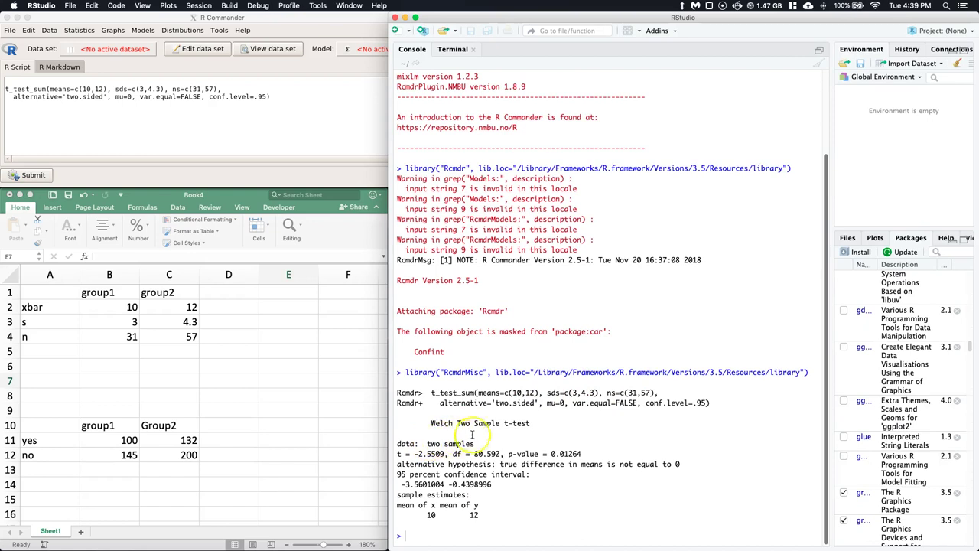
pyautogui.moveTo(414, 454); pyautogui.dragTo(587, 453)
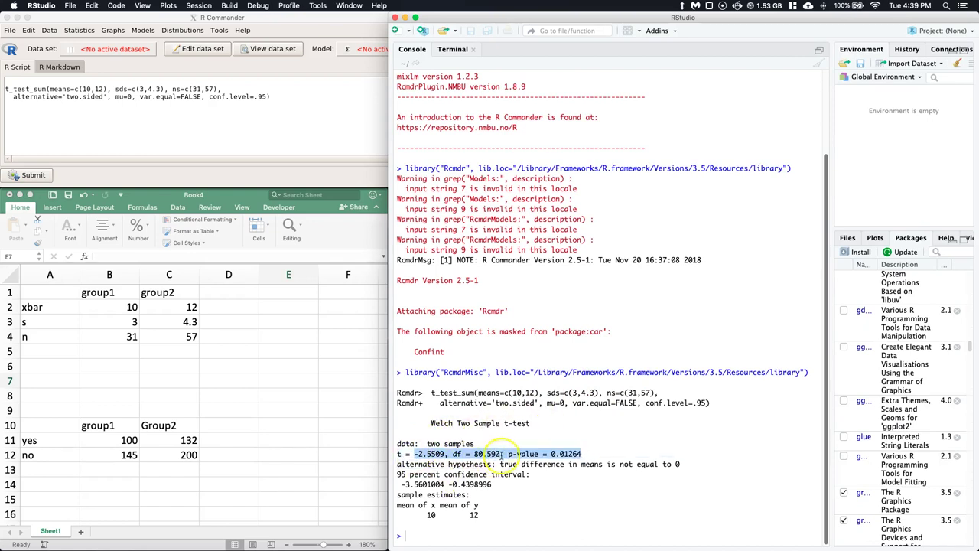
pyautogui.moveTo(501, 464); pyautogui.dragTo(690, 466)
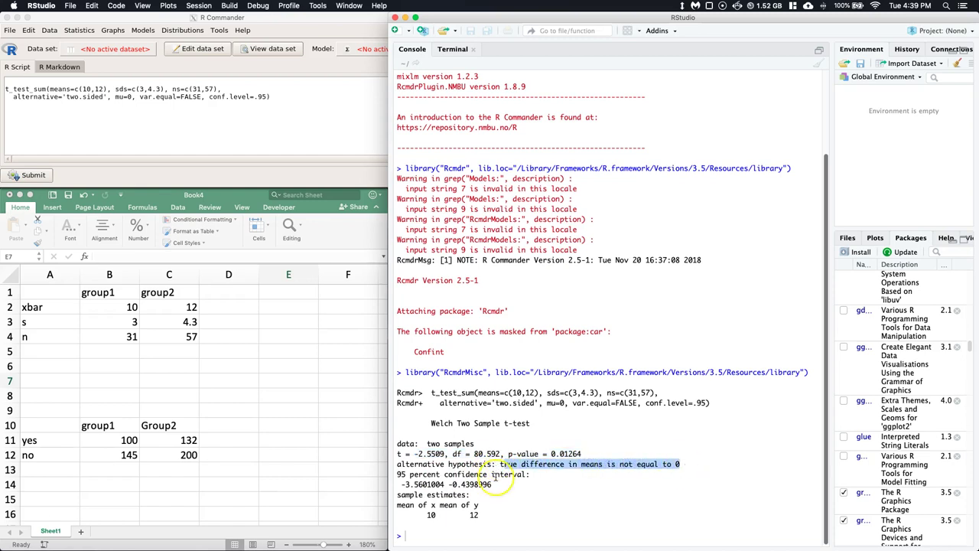
pyautogui.moveTo(401, 484); pyautogui.dragTo(413, 514)
pyautogui.click(586, 509)
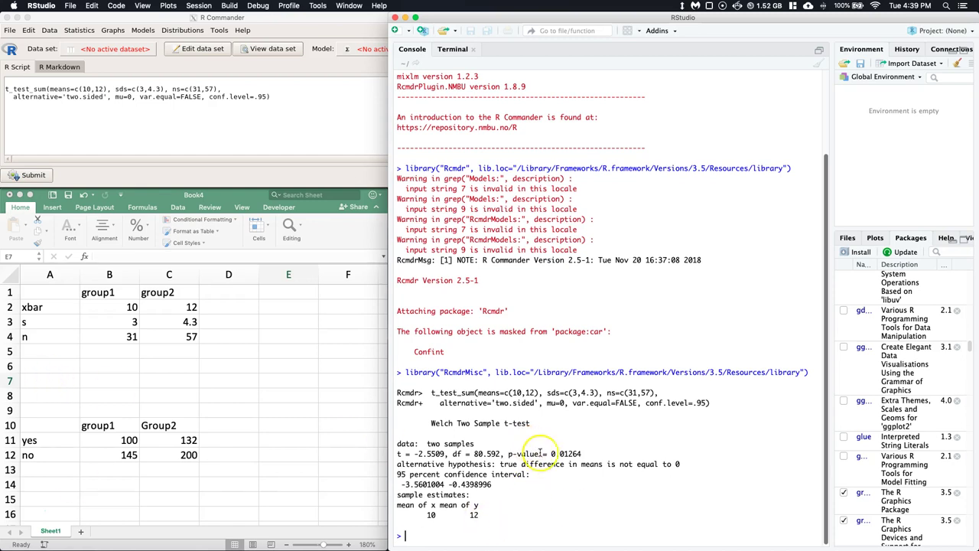
# Open Statistics > Means > t-tests (NMBU) > Two Sample t-test (summarized data) again.
pyautogui.click(78, 30)
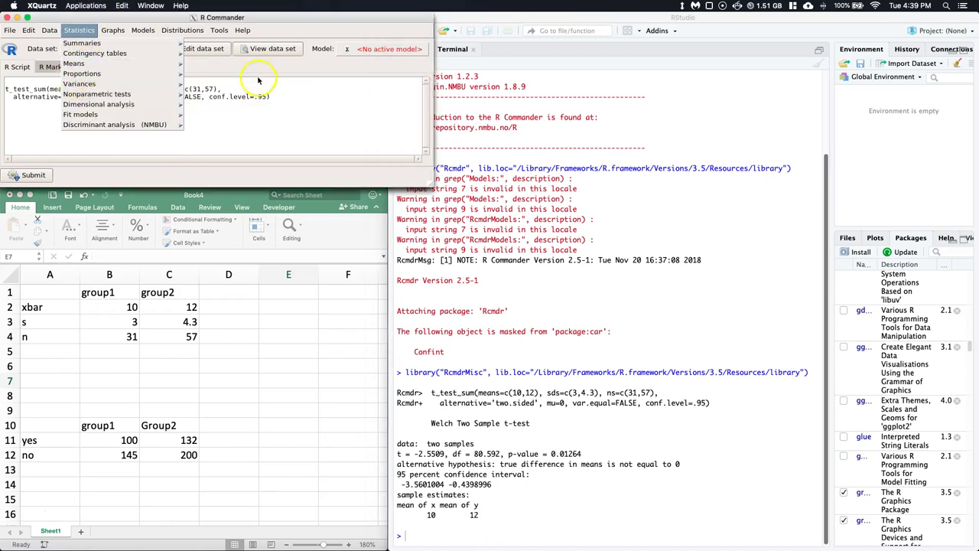
pyautogui.moveTo(169, 68)
pyautogui.moveTo(200, 86)
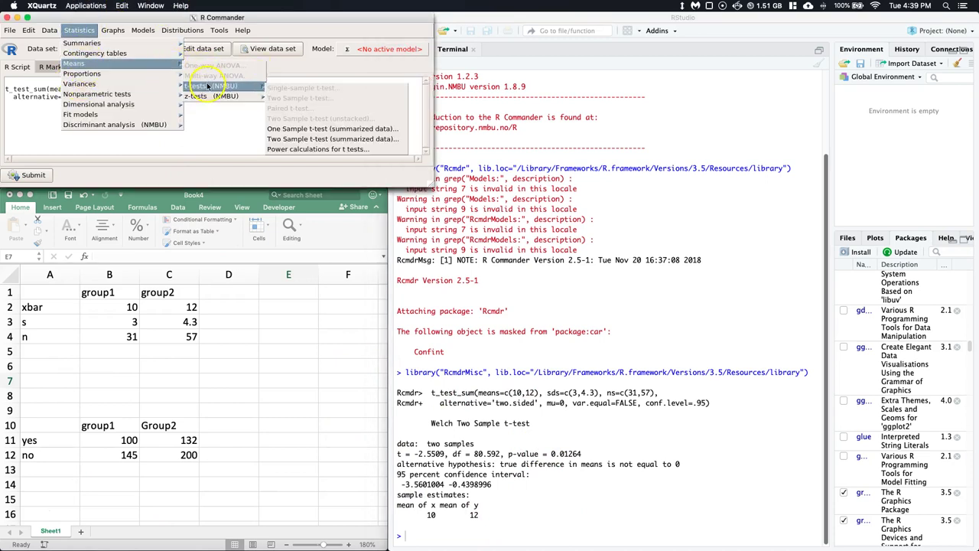
pyautogui.click(308, 140)
# Enter means 10 and 12, sample sizes 31 and 57, and standard deviations 3 and 4.3.
pyautogui.click(64, 73)
pyautogui.write('100')
pyautogui.press('BackSpace')
pyautogui.press('BackSpace')
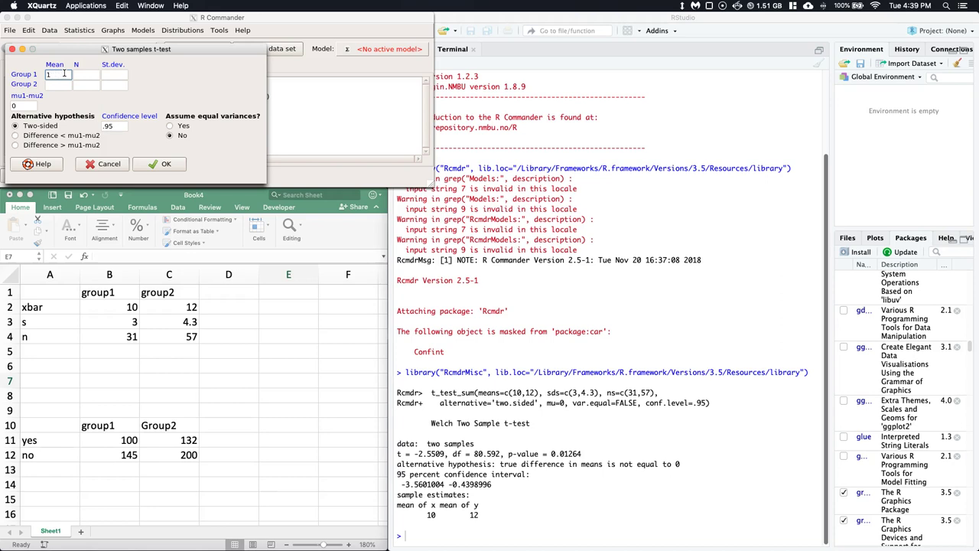
pyautogui.write('0')
pyautogui.press('Tab')
pyautogui.write('12')
pyautogui.press('Tab')
pyautogui.write('31')
pyautogui.press('Tab')
pyautogui.press('Tab')
pyautogui.write('3')
pyautogui.press('Tab')
pyautogui.write('4.3')
# Set Assume equal variances to Yes, run the pooled test, and view the result in RStudio.
pyautogui.click(201, 137)
pyautogui.click(175, 126)
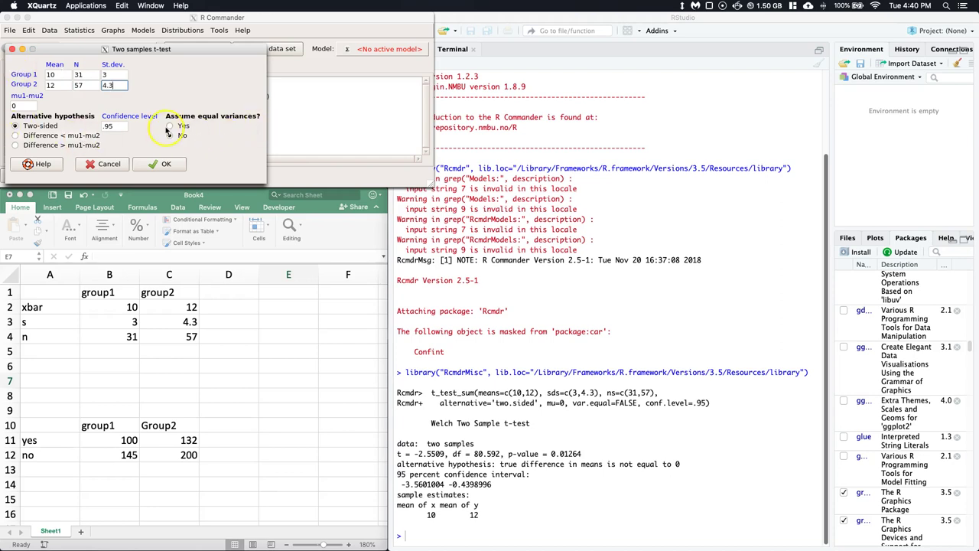
pyautogui.click(151, 166)
pyautogui.click(561, 373)
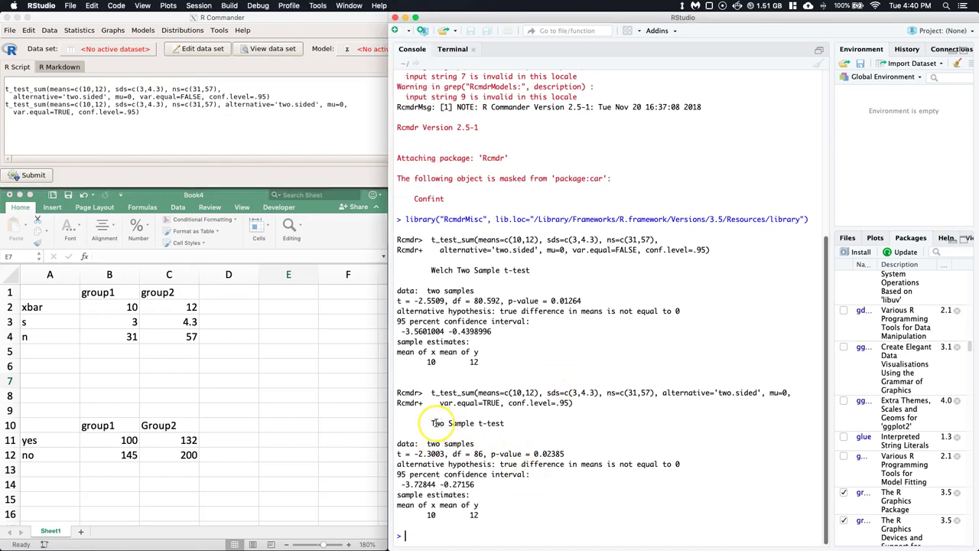
pyautogui.moveTo(433, 422); pyautogui.dragTo(503, 423)
pyautogui.moveTo(441, 403); pyautogui.dragTo(502, 403)
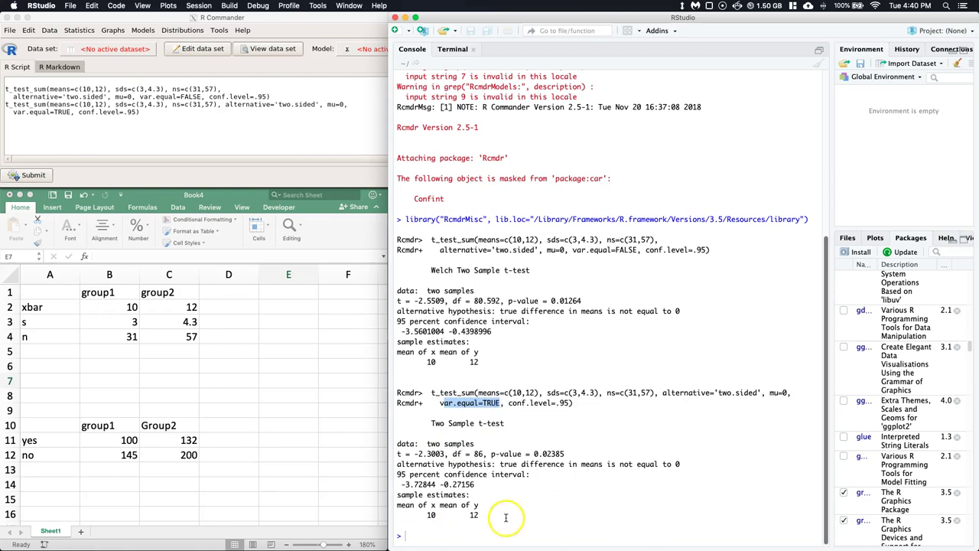
pyautogui.moveTo(510, 516); pyautogui.dragTo(397, 444)
pyautogui.click(536, 453)
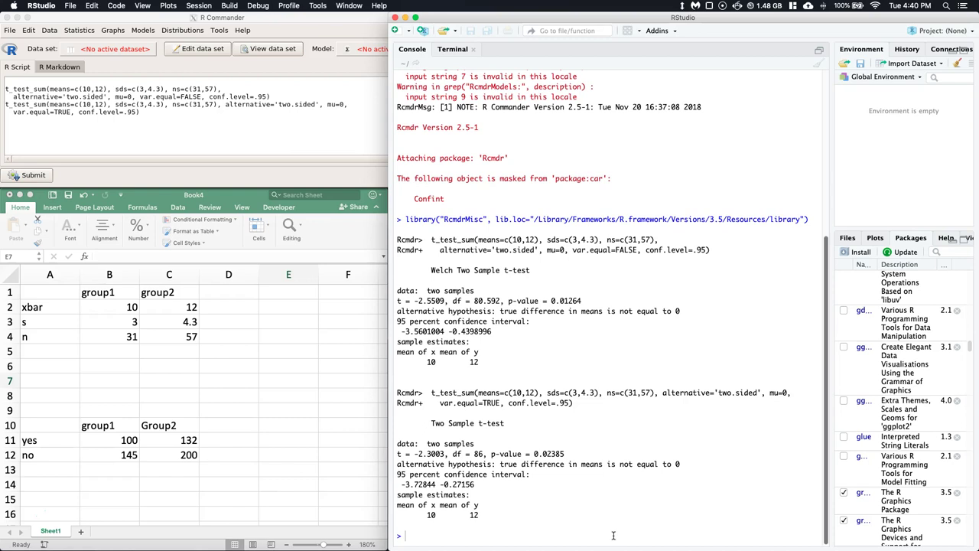
pyautogui.click(85, 31)
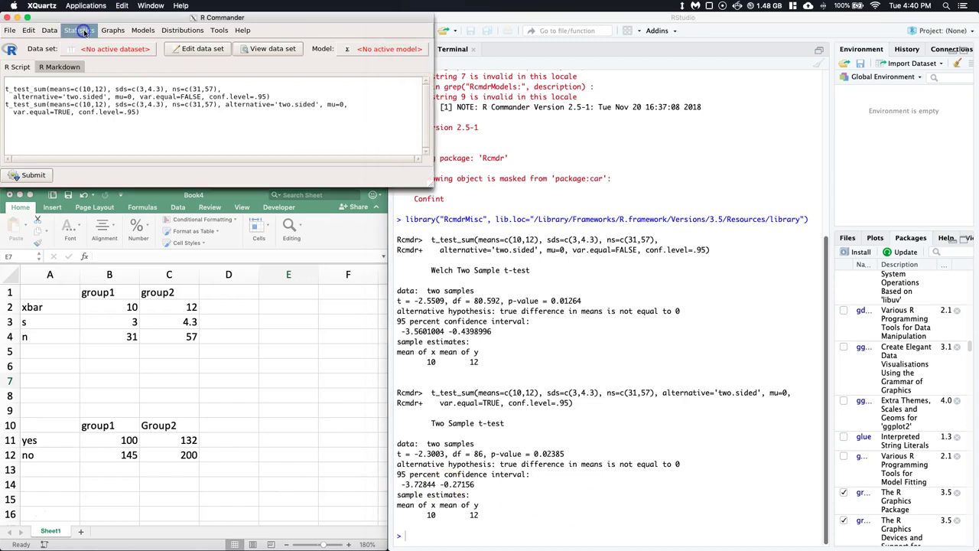
pyautogui.moveTo(84, 63)
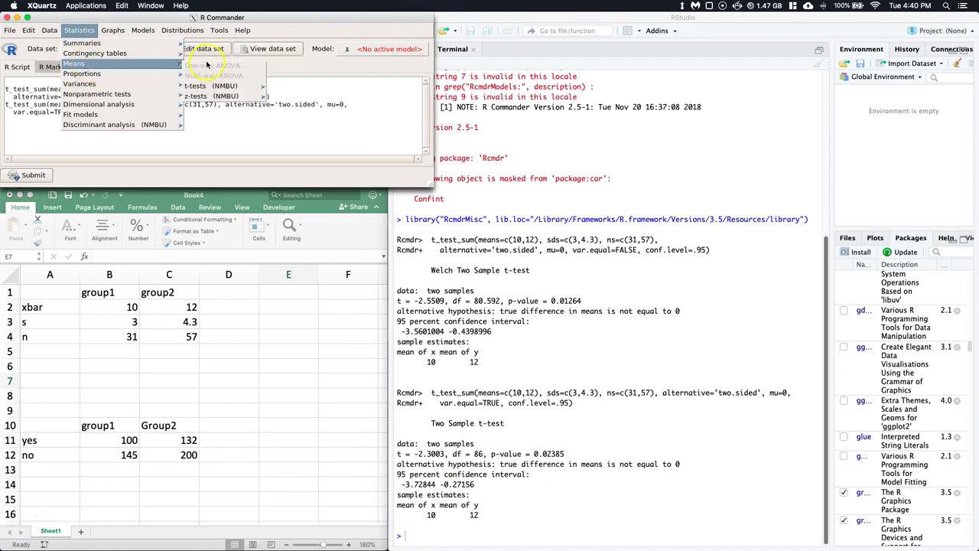
pyautogui.moveTo(218, 85)
pyautogui.click(369, 127)
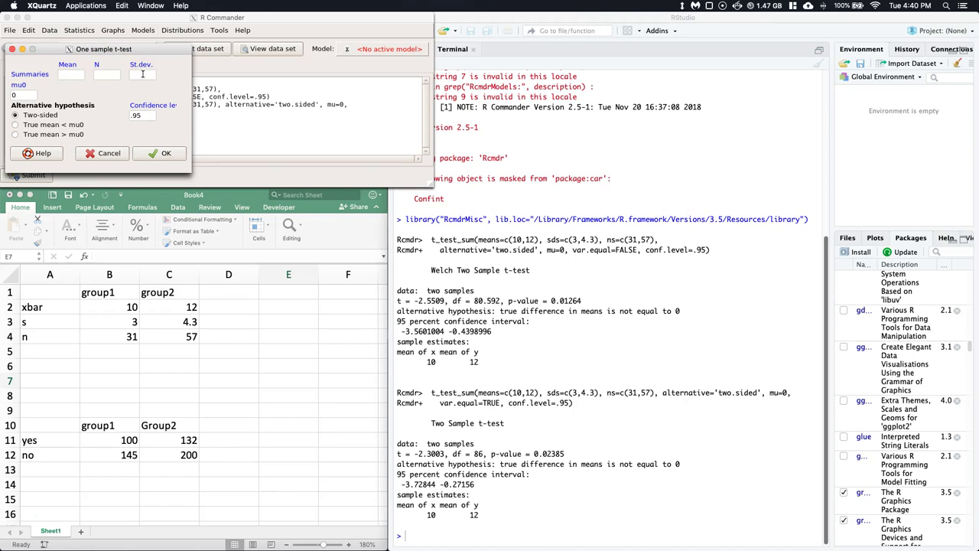
pyautogui.click(11, 51)
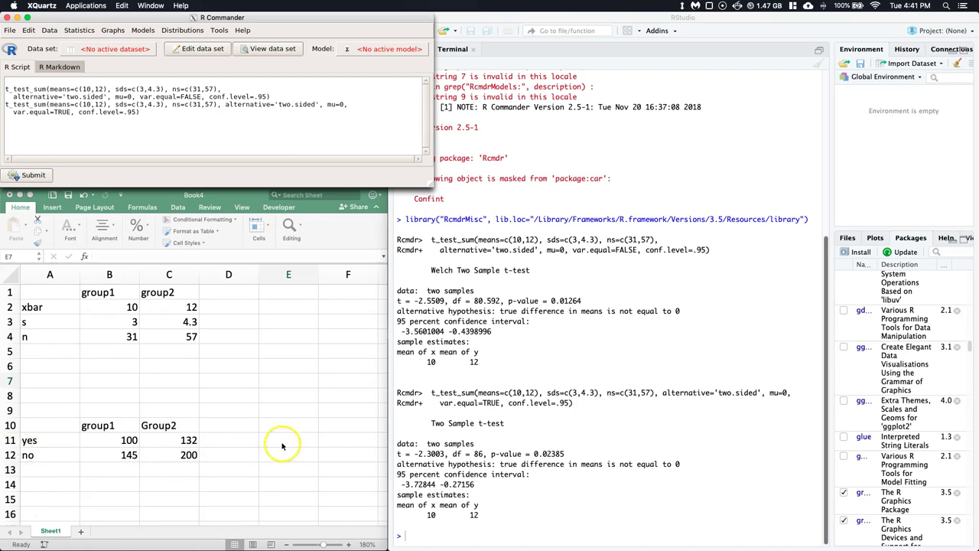
# Enter =SUM(B11:B12) in B13 to total group1's counts (245).
pyautogui.click(164, 426)
pyautogui.click(97, 425)
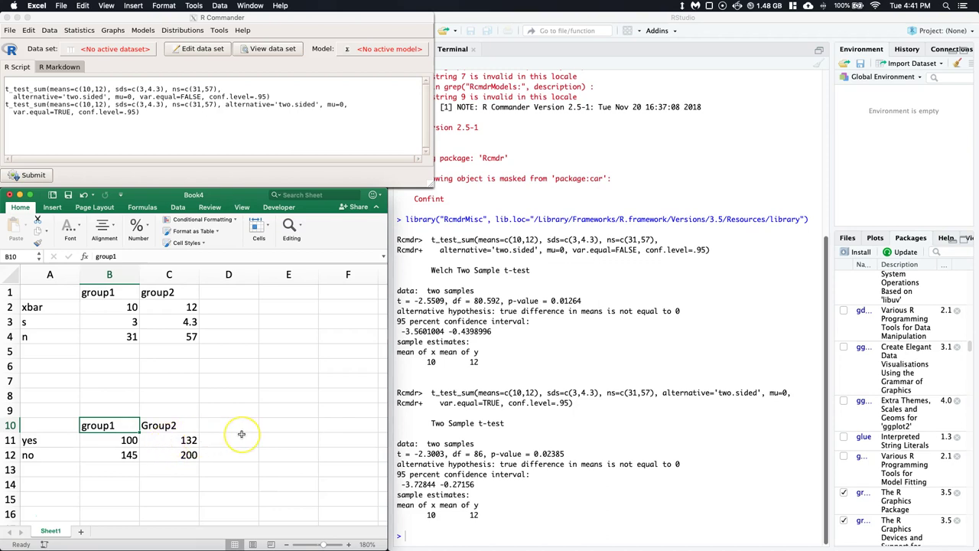
pyautogui.click(114, 469)
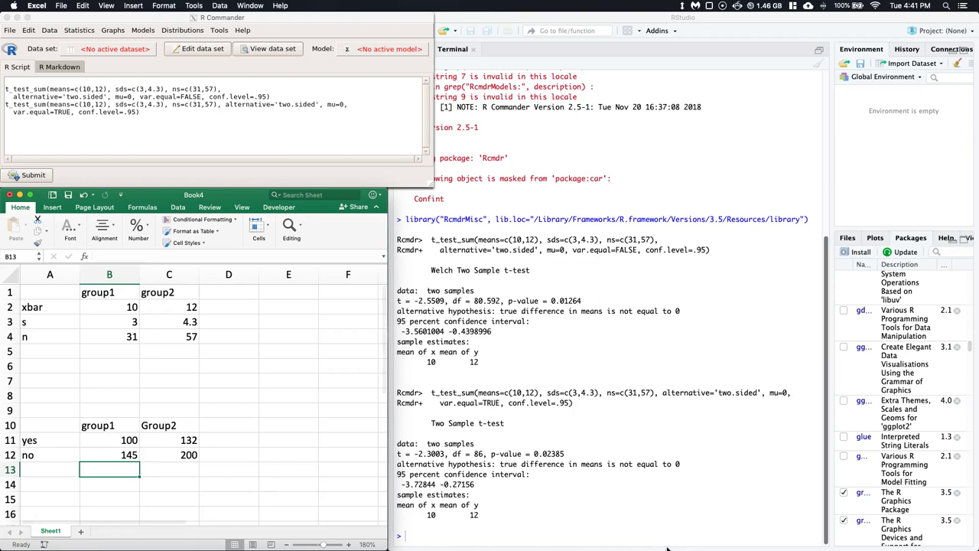
pyautogui.write('=SUM(')
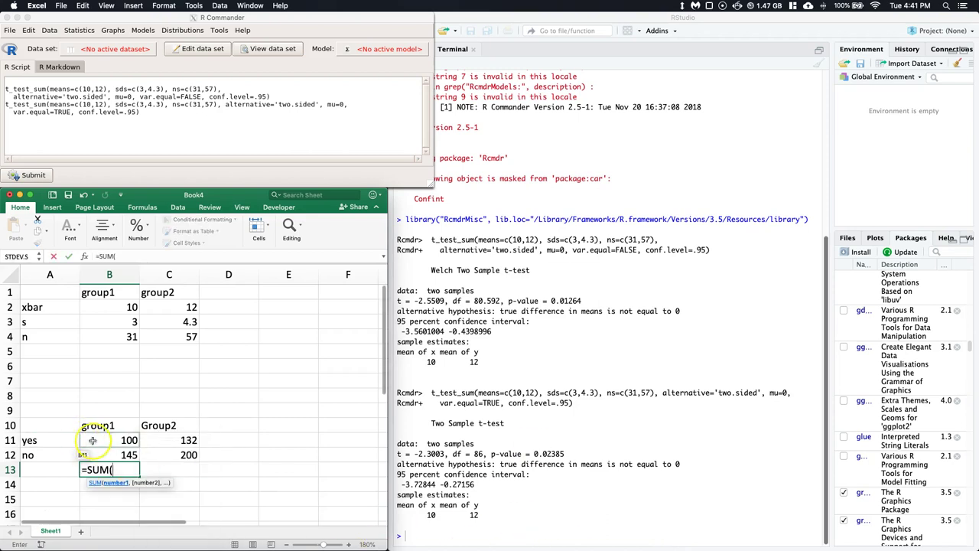
pyautogui.moveTo(95, 438); pyautogui.dragTo(94, 451)
pyautogui.write(')')
pyautogui.press('Return')
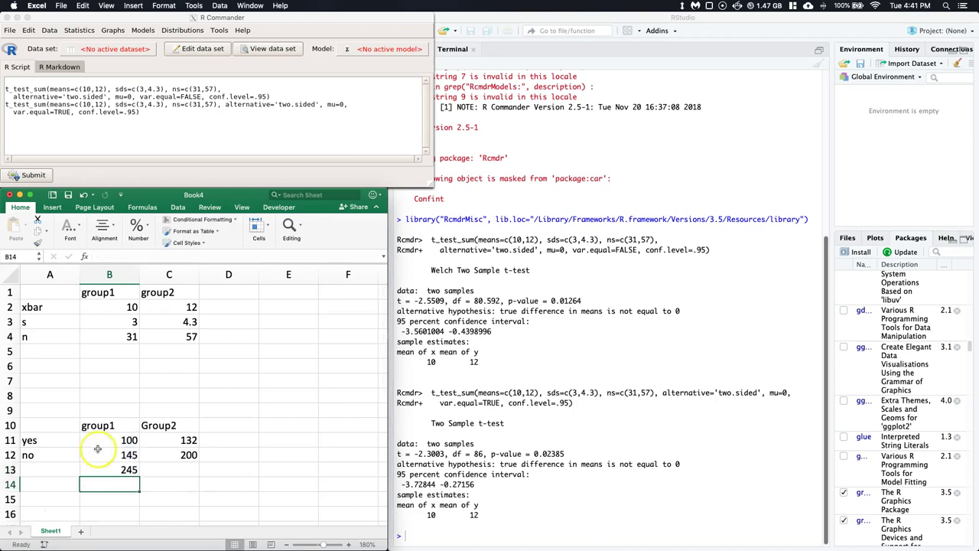
# Fill the formula into C13 for Group2 (332) and label A13 'TOTALS'.
pyautogui.click(96, 464)
pyautogui.moveTo(139, 476); pyautogui.dragTo(201, 477)
pyautogui.click(45, 472)
pyautogui.write('TOTALS')
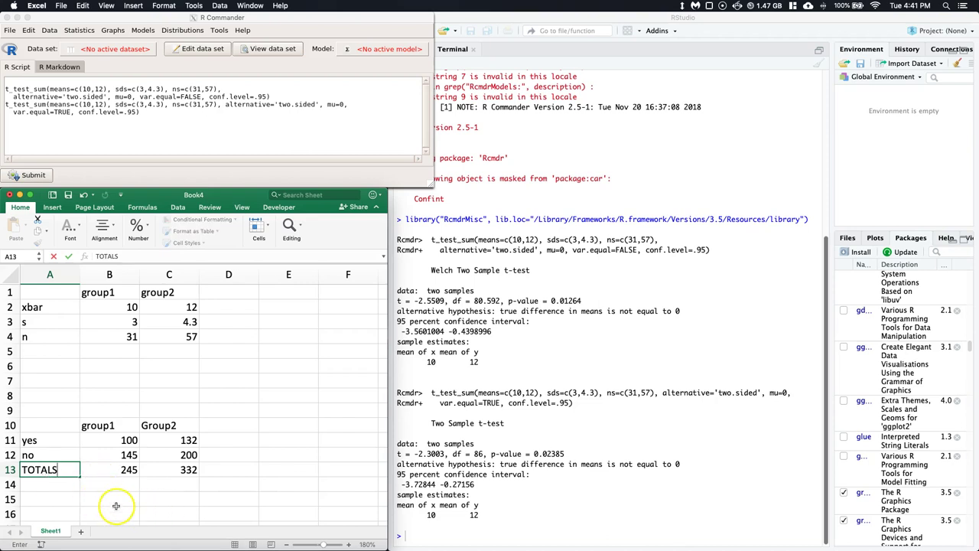
pyautogui.click(124, 508)
# Check the yes/no counts and SUM formulas in columns B and C.
pyautogui.click(113, 471)
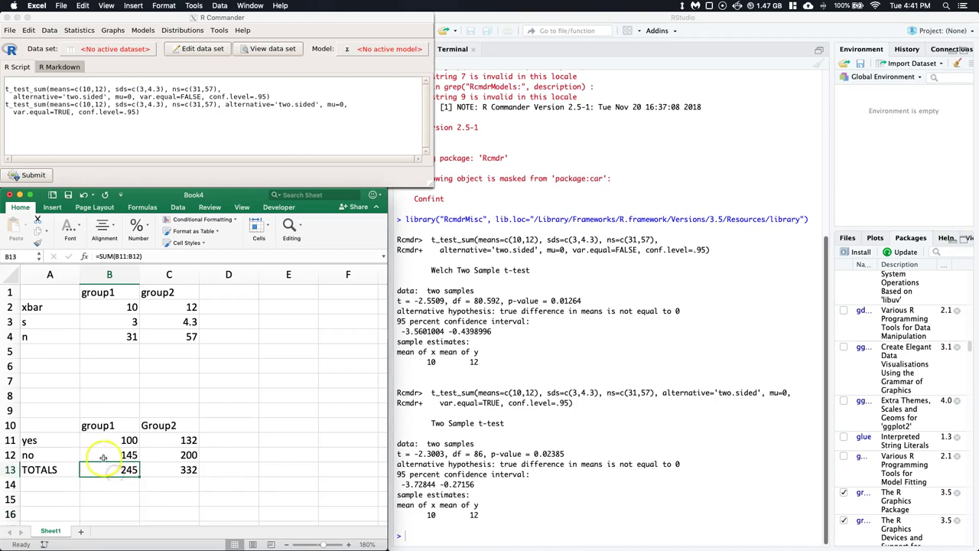
pyautogui.click(105, 457)
pyautogui.click(113, 442)
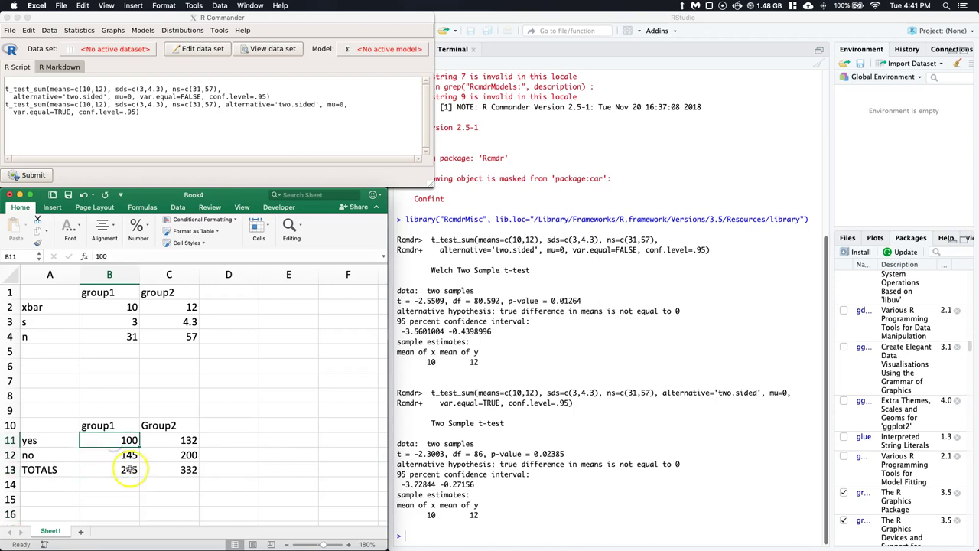
pyautogui.click(122, 471)
pyautogui.rightClick(126, 471)
pyautogui.press('Escape')
pyautogui.click(180, 439)
pyautogui.click(188, 468)
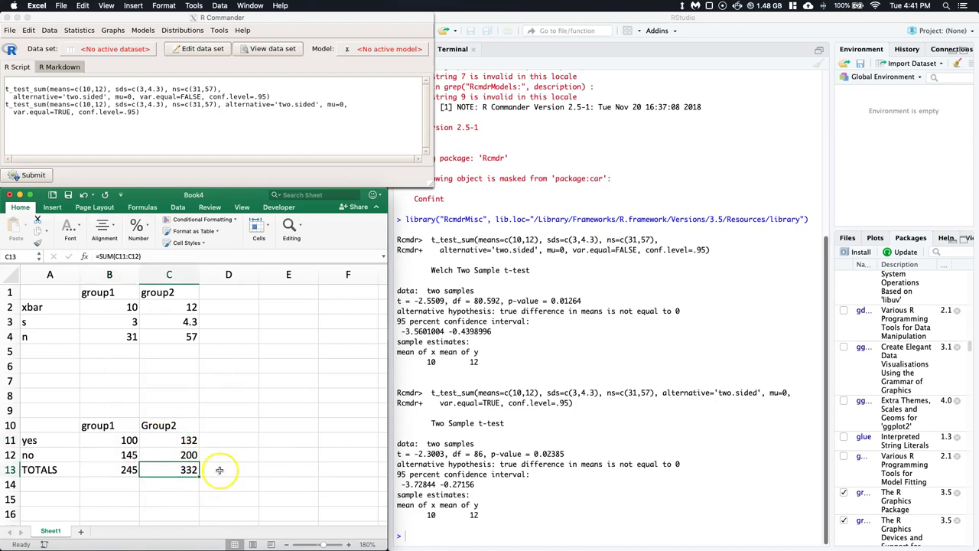
pyautogui.click(230, 425)
# Open Statistics > Proportions > Two-sample proportion test (success,failure) in R Commander.
pyautogui.click(250, 403)
pyautogui.click(88, 31)
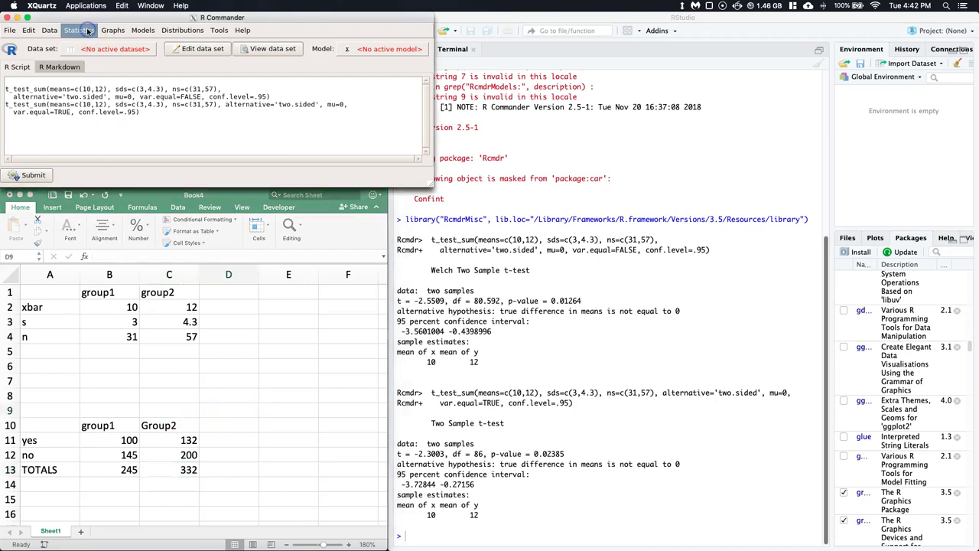
pyautogui.moveTo(84, 74)
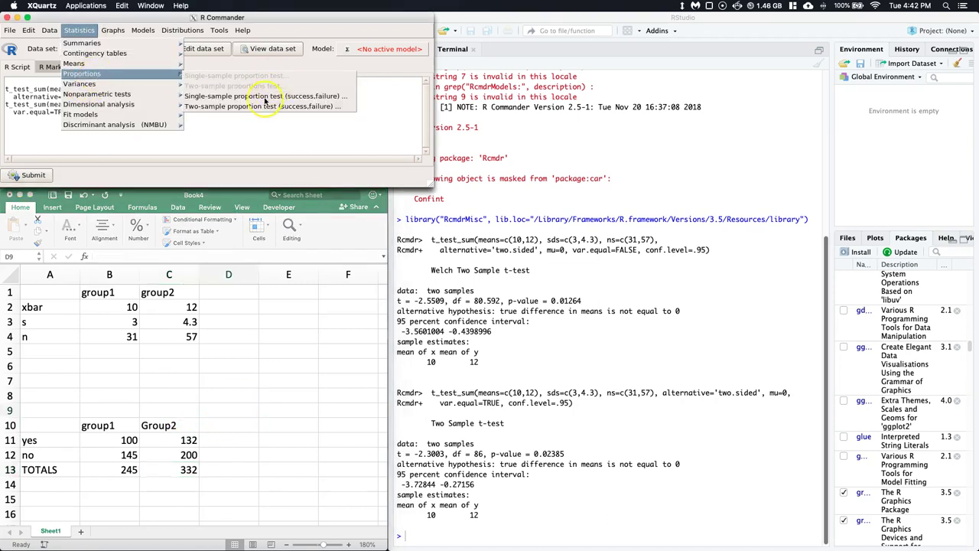
pyautogui.click(260, 107)
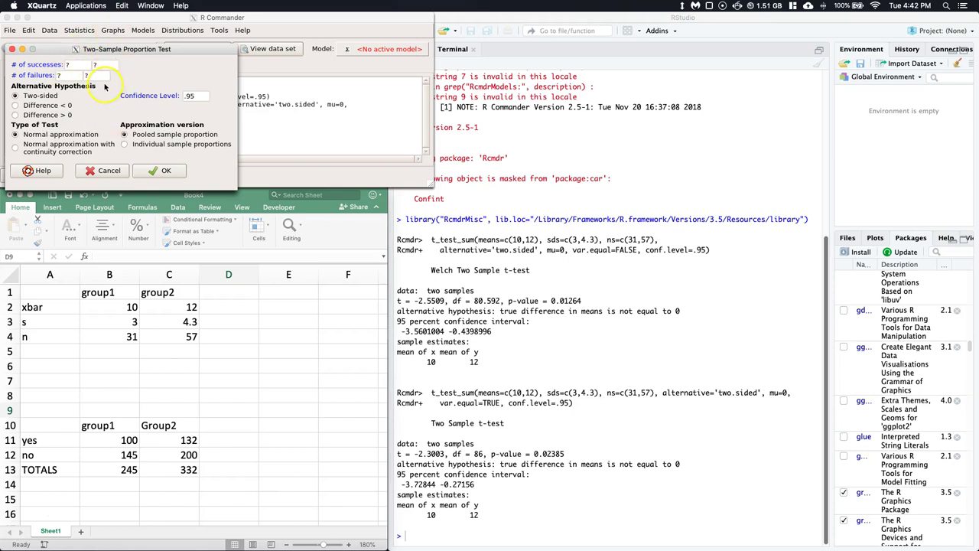
# Enter successes 100 and 132 and failures 145 and 200.
pyautogui.click(76, 66)
pyautogui.click(59, 74)
pyautogui.click(95, 65)
pyautogui.write('132')
pyautogui.click(85, 75)
# Run the proportion test and view its successes/failures table in the RStudio console.
pyautogui.click(165, 170)
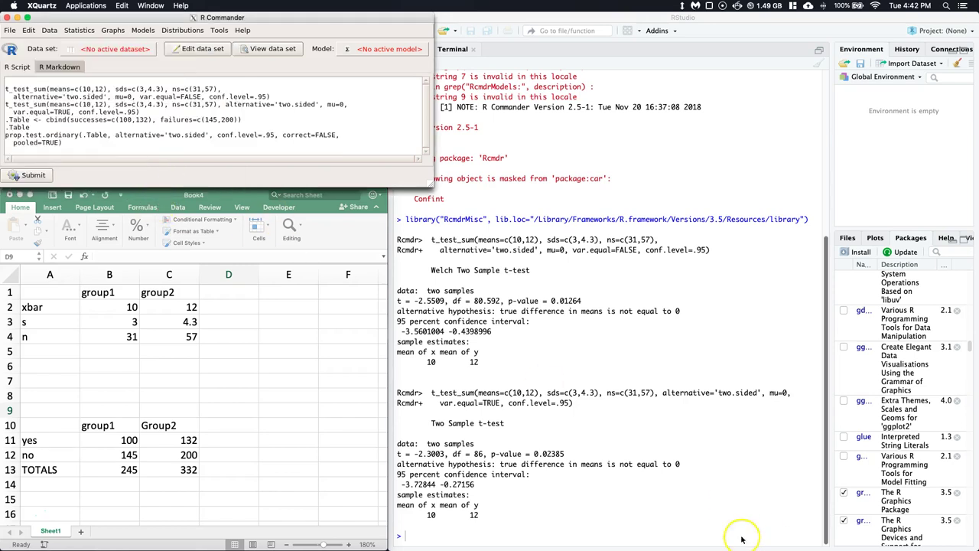
pyautogui.click(595, 502)
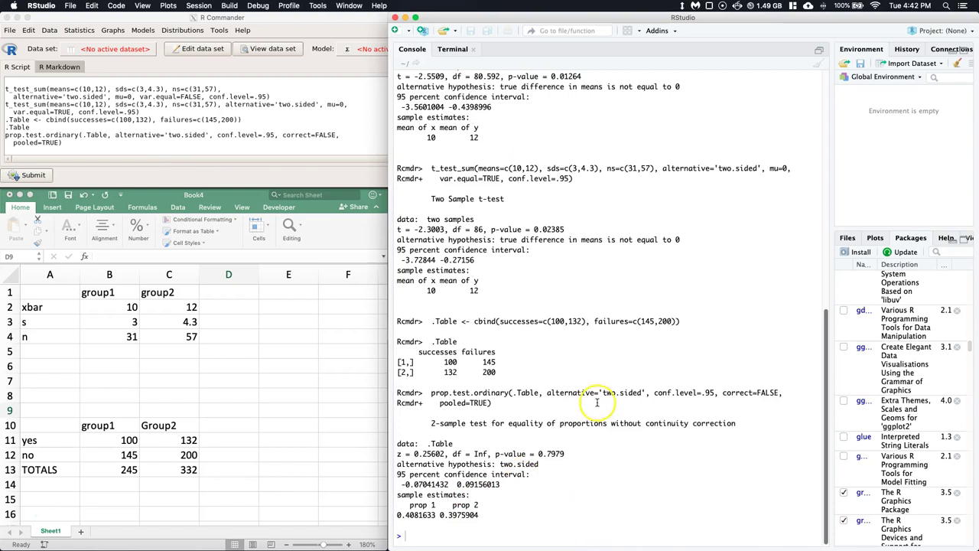
pyautogui.moveTo(448, 358); pyautogui.dragTo(451, 366)
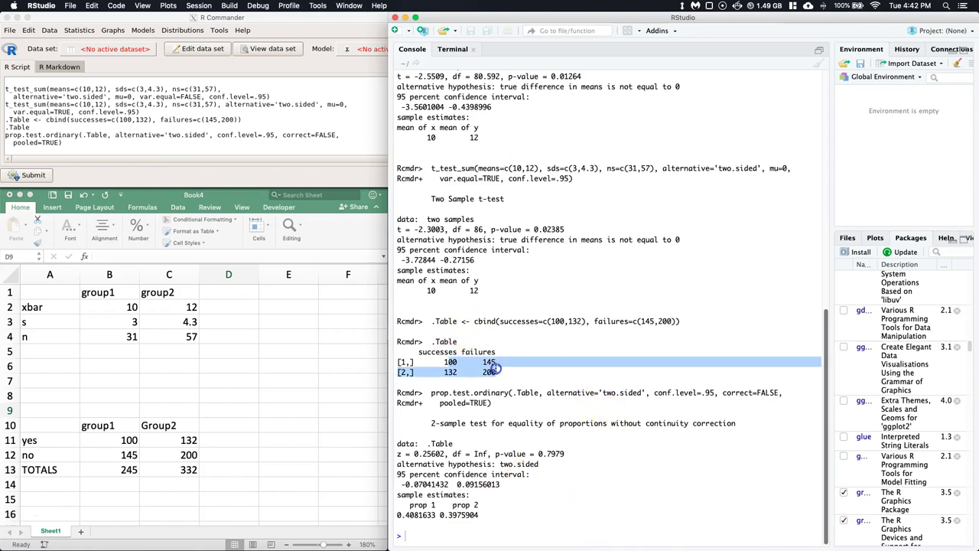
pyautogui.click(450, 365)
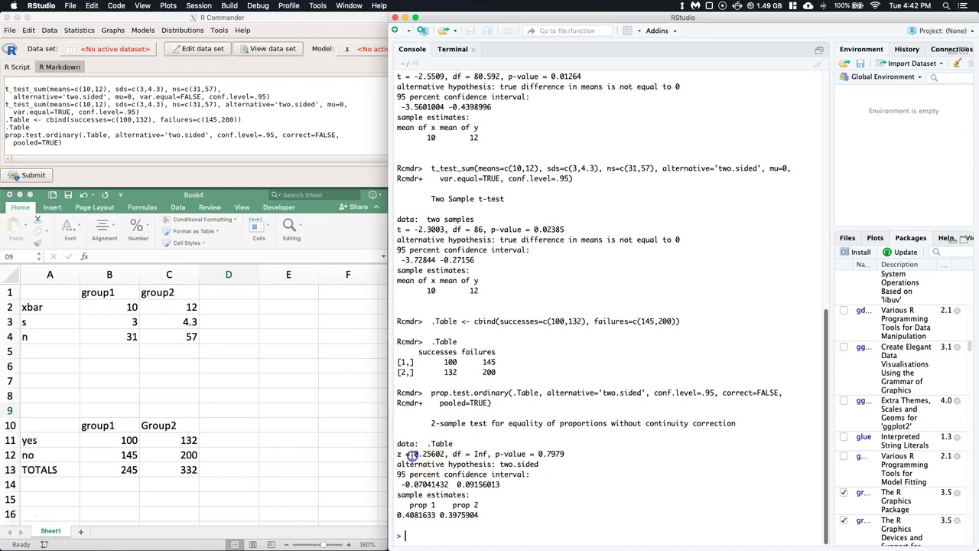
# Review the z-test line, p-value 0.7979, two.sided alternative and test heading.
pyautogui.moveTo(415, 454); pyautogui.dragTo(566, 453)
pyautogui.click(492, 455)
pyautogui.click(570, 468)
pyautogui.moveTo(501, 463); pyautogui.dragTo(538, 463)
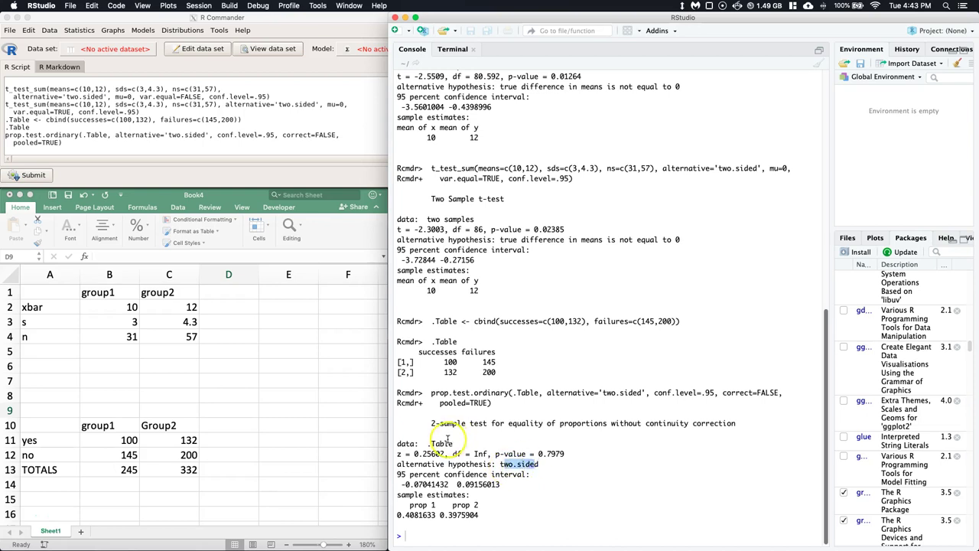
pyautogui.click(429, 423)
pyautogui.moveTo(430, 423); pyautogui.dragTo(733, 423)
pyautogui.click(641, 456)
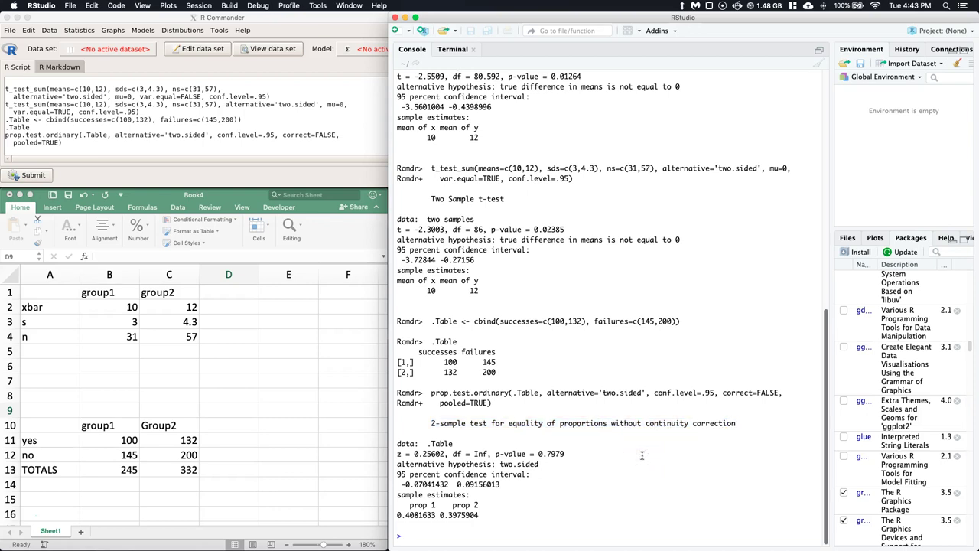